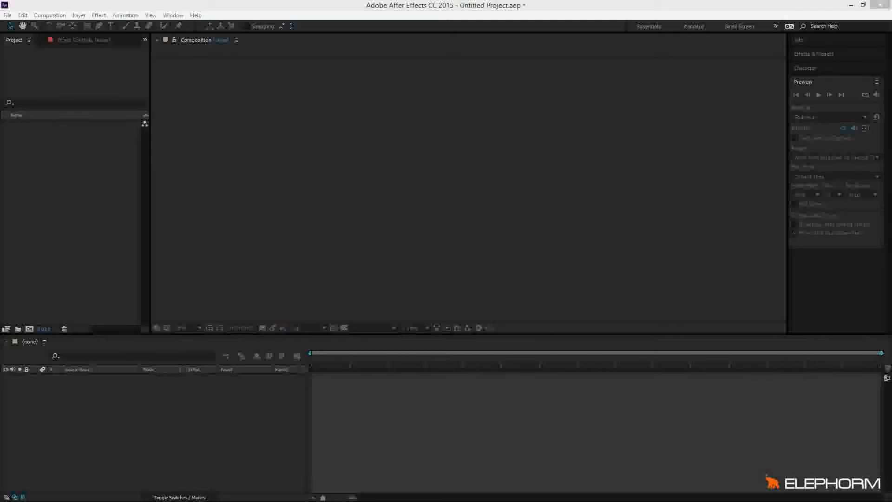
Step: Start a new composition and name it Marionette
{"action": "left_click", "coordinate": [24, 194]}
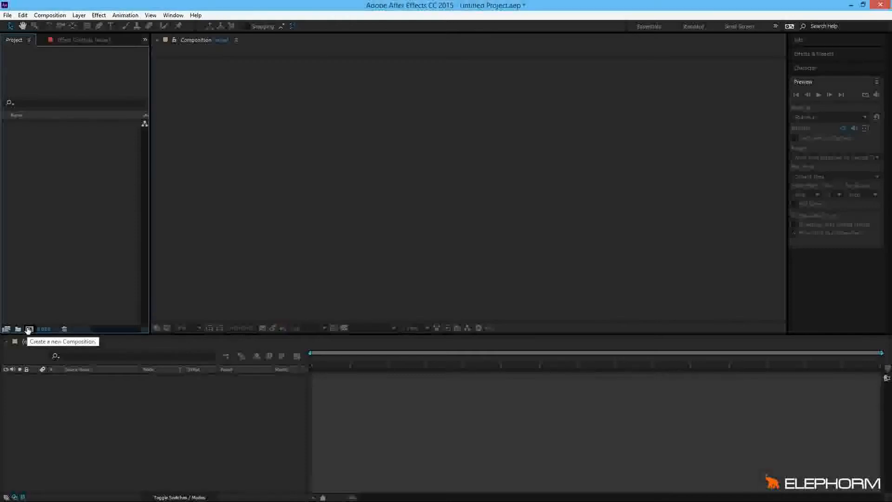
{"action": "left_click", "coordinate": [27, 329]}
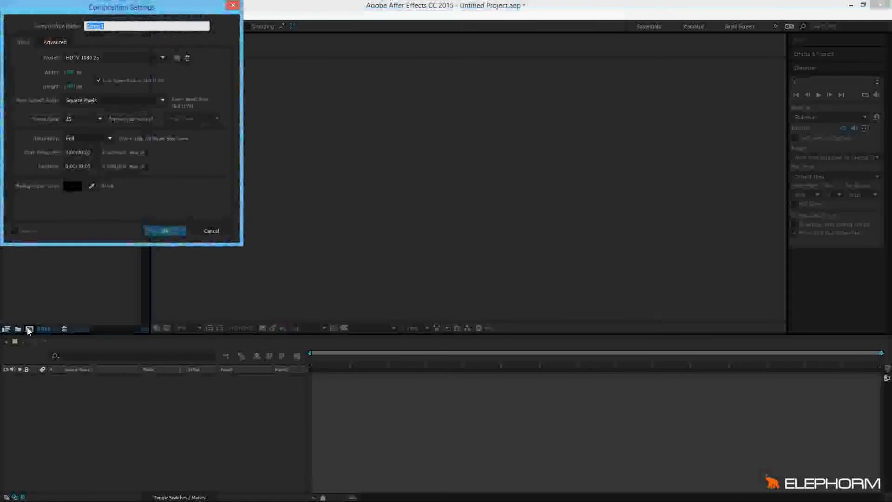
{"action": "type", "text": "Marianoette"}
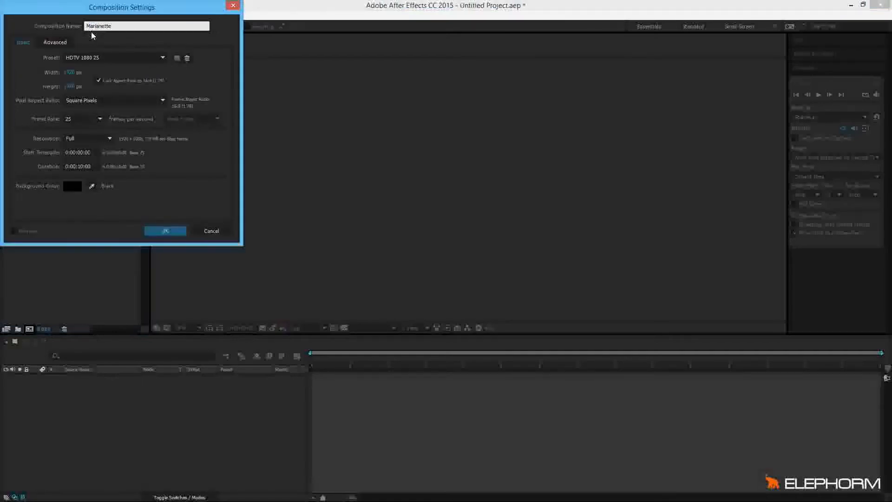
{"action": "key", "text": "BackSpace"}
{"action": "key", "text": "BackSpace"}
{"action": "key", "text": "BackSpace"}
{"action": "key", "text": "BackSpace"}
{"action": "key", "text": "BackSpace"}
{"action": "key", "text": "BackSpace"}
{"action": "key", "text": "BackSpace"}
{"action": "key", "text": "BackSpace"}
{"action": "type", "text": "rio"}
Step: Set the composition's background colour to black (000000) and create the composition
{"action": "left_click", "coordinate": [71, 188]}
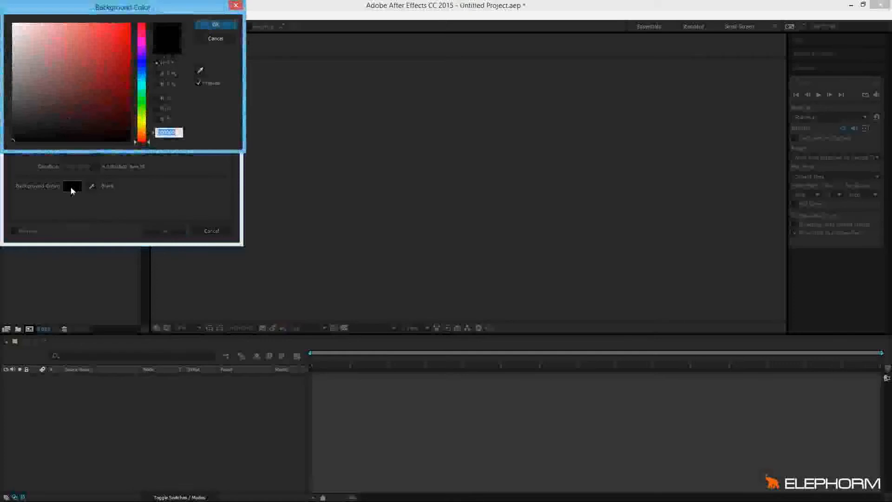
{"action": "left_click_drag", "start_coordinate": [35, 102], "coordinate": [13, 140]}
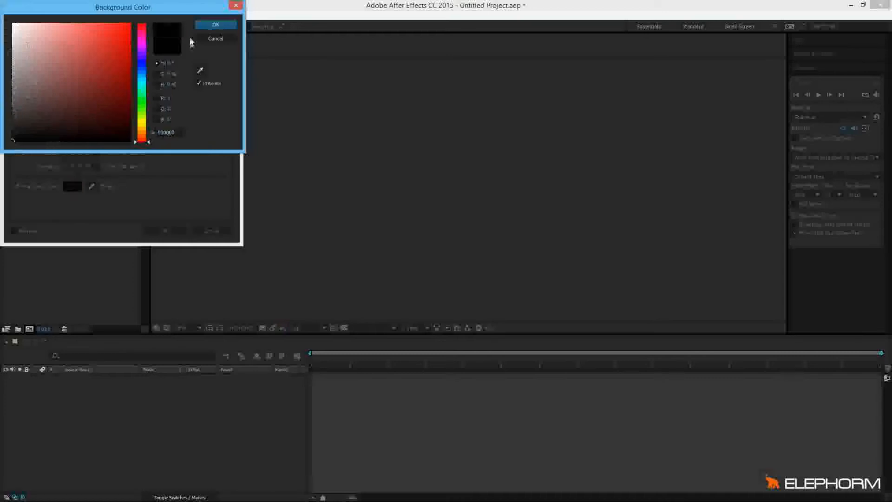
{"action": "left_click", "coordinate": [221, 27]}
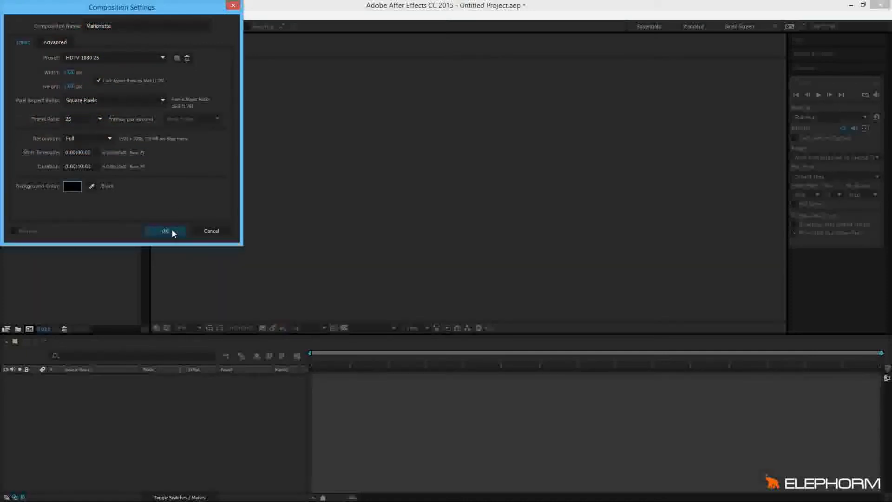
{"action": "left_click", "coordinate": [172, 230]}
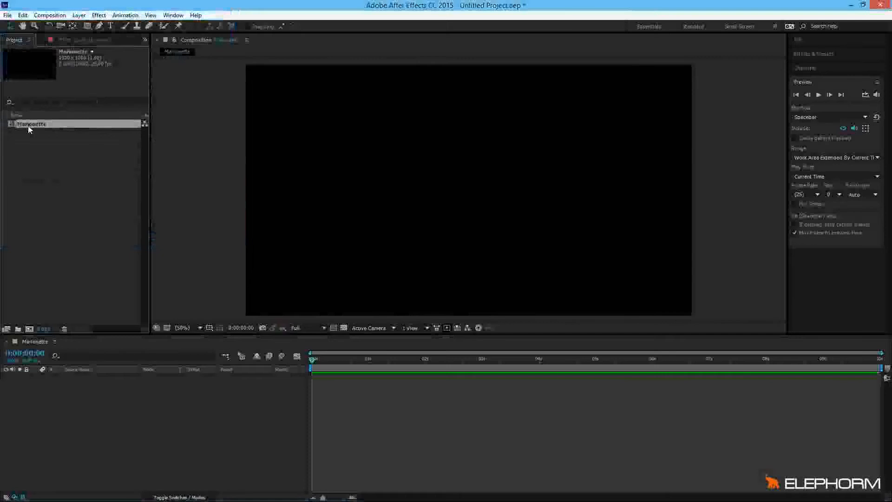
{"action": "left_click", "coordinate": [245, 124]}
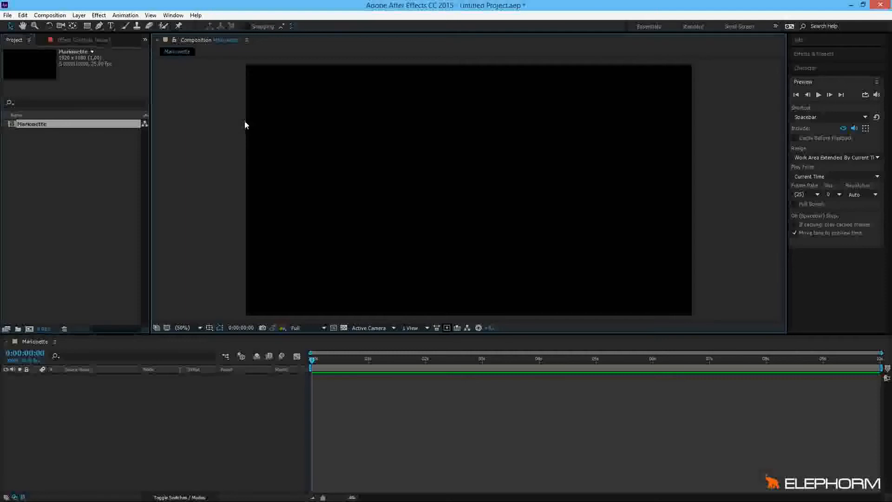
Step: Add a bright red solid layer named Forme to the Marionette composition
{"action": "left_click", "coordinate": [202, 436]}
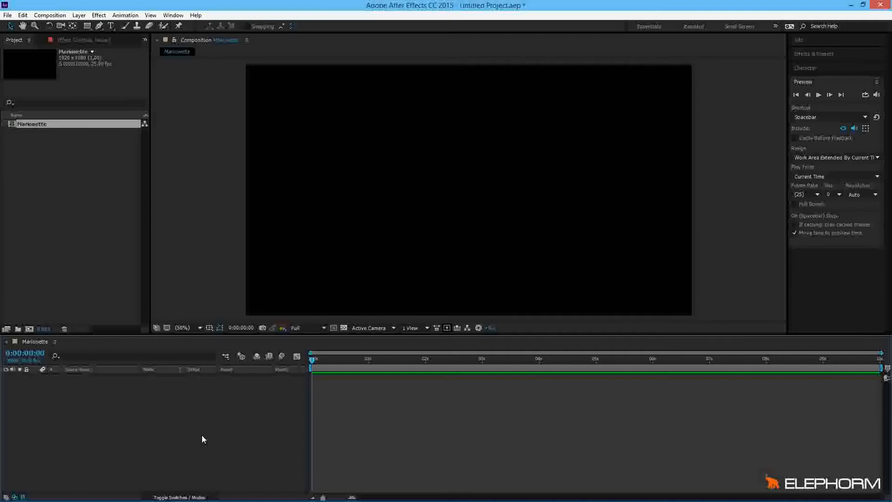
{"action": "right_click", "coordinate": [203, 439]}
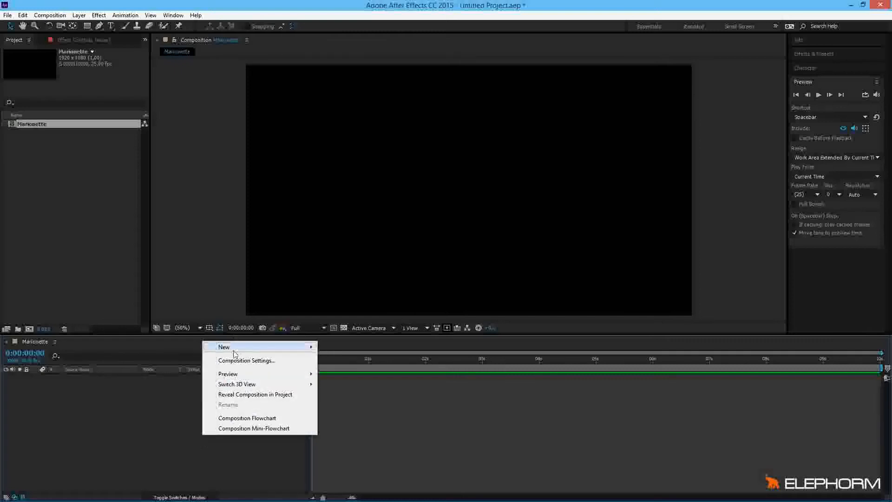
{"action": "mouse_move", "coordinate": [235, 354]}
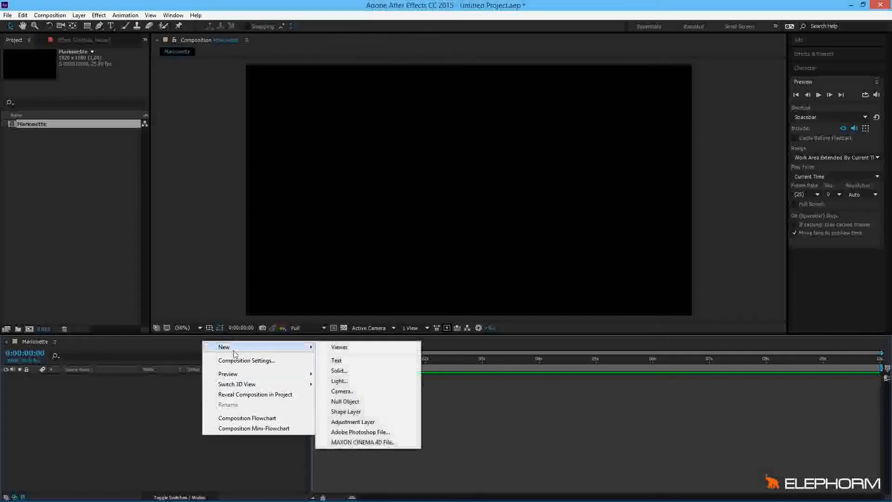
{"action": "left_click", "coordinate": [365, 373]}
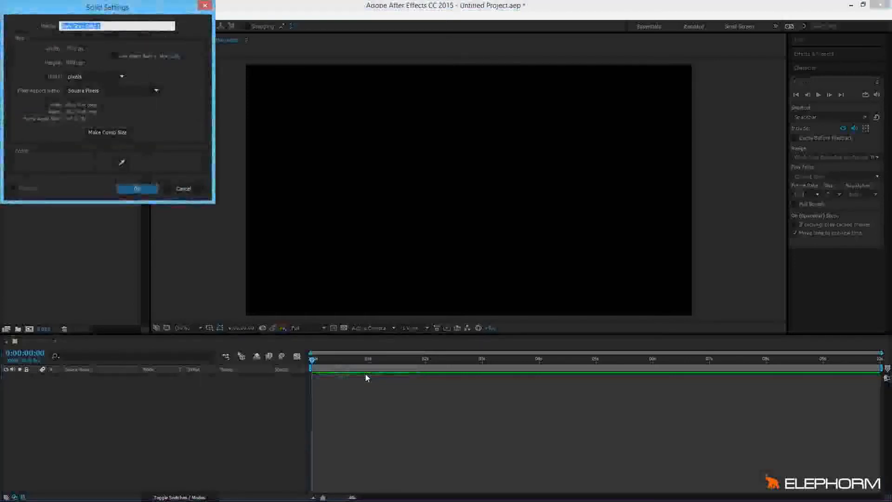
{"action": "type", "text": "Forme"}
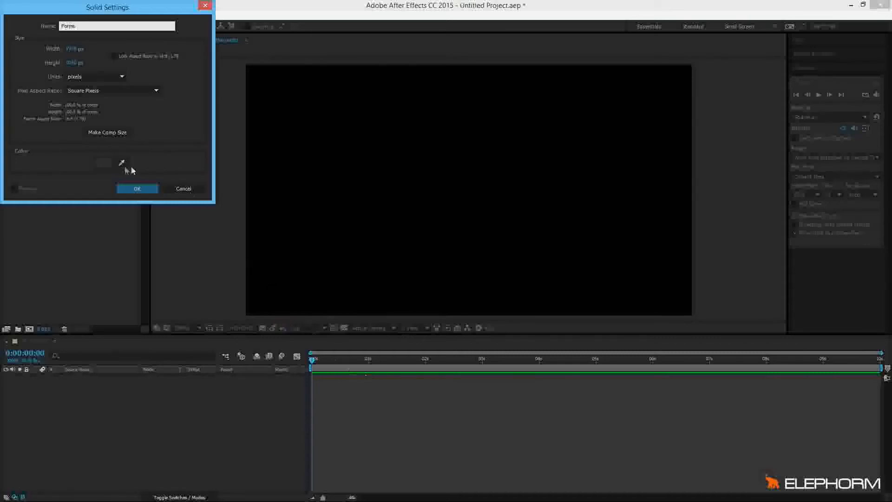
{"action": "left_click", "coordinate": [105, 163]}
{"action": "mouse_move", "coordinate": [118, 105]}
{"action": "left_mouse_down"}
{"action": "mouse_move", "coordinate": [105, 38]}
{"action": "mouse_move", "coordinate": [130, 23]}
{"action": "left_mouse_up"}
{"action": "left_click", "coordinate": [205, 26]}
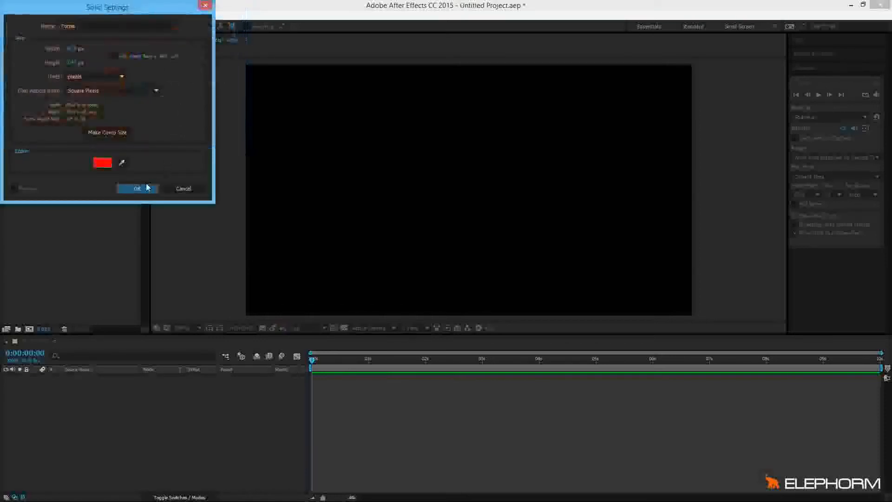
{"action": "left_click", "coordinate": [143, 188]}
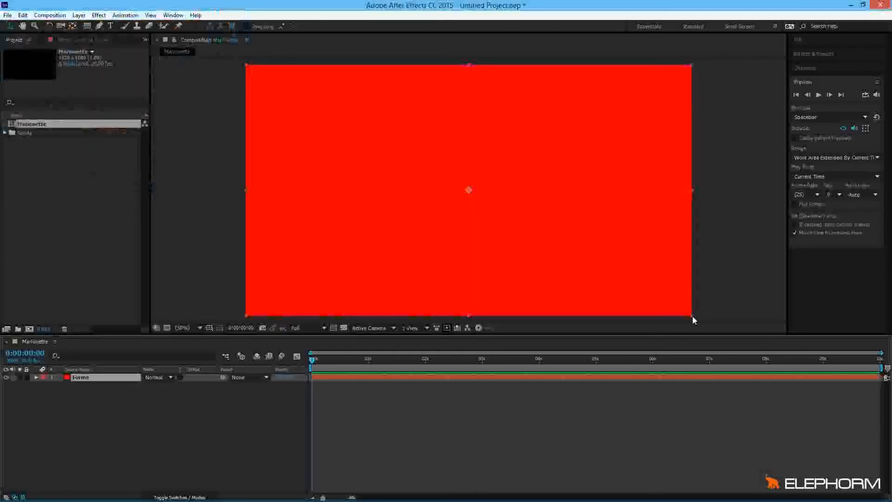
Step: Scale the Forme layer down around its centre to about 27% of its width and 41% of its height
{"action": "left_click_drag", "start_coordinate": [692, 316], "coordinate": [534, 248]}
{"action": "left_click", "coordinate": [125, 434]}
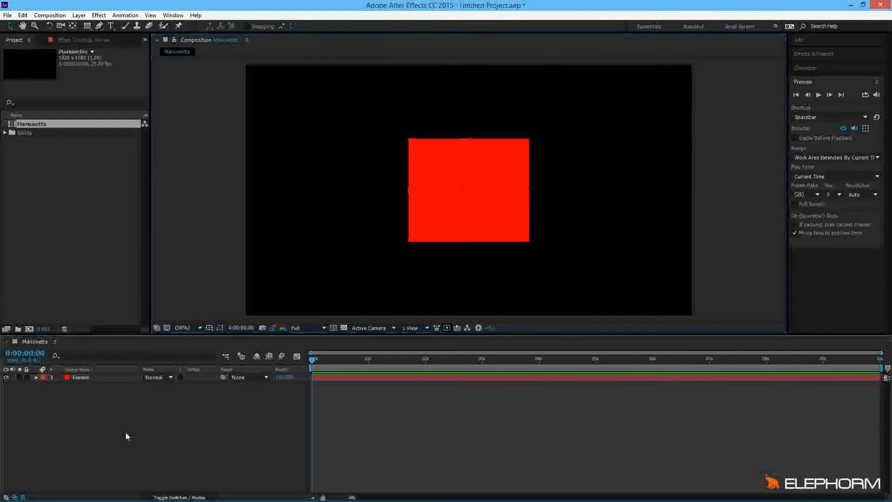
{"action": "left_click", "coordinate": [84, 378]}
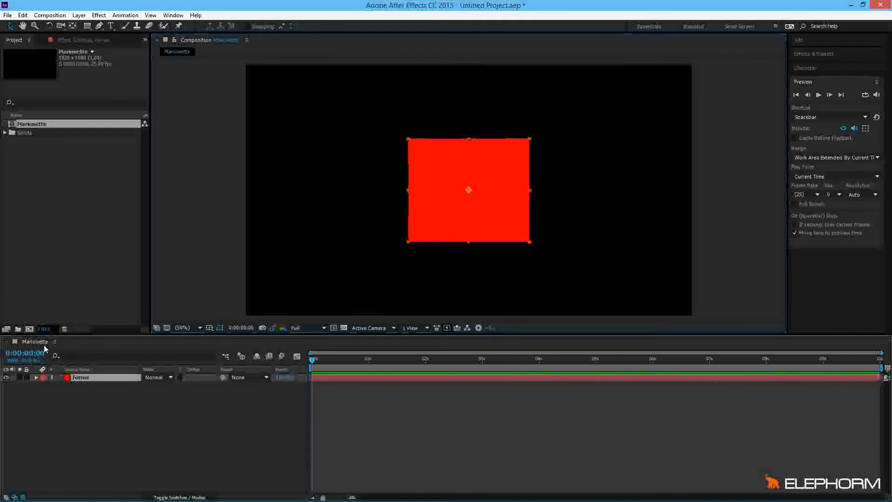
{"action": "left_click", "coordinate": [350, 161]}
Step: Expand the project's Solids folder to inspect the Forme solid, and select the Marionette composition
{"action": "left_click", "coordinate": [18, 194]}
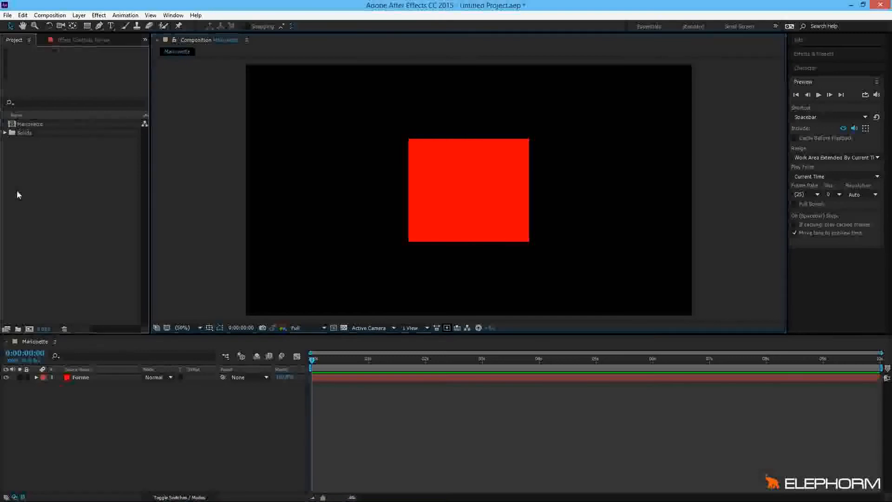
{"action": "left_click", "coordinate": [5, 132]}
{"action": "left_click", "coordinate": [31, 142]}
{"action": "left_click", "coordinate": [120, 279]}
{"action": "left_click", "coordinate": [61, 123]}
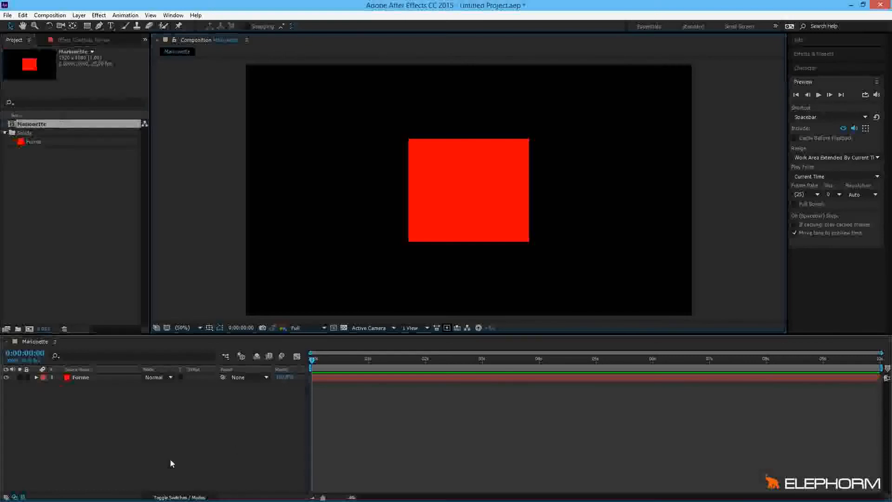
Step: Reveal the Transform properties of the Forme layer in the timeline
{"action": "left_click", "coordinate": [77, 377]}
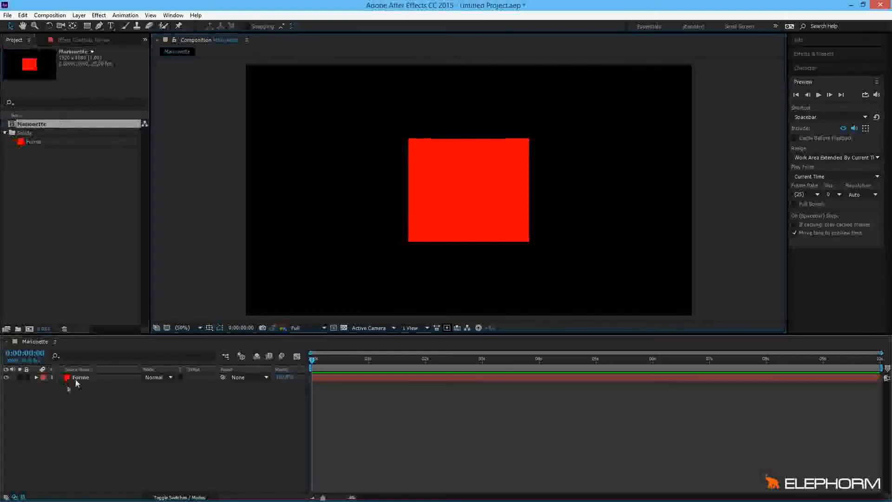
{"action": "left_click", "coordinate": [37, 377]}
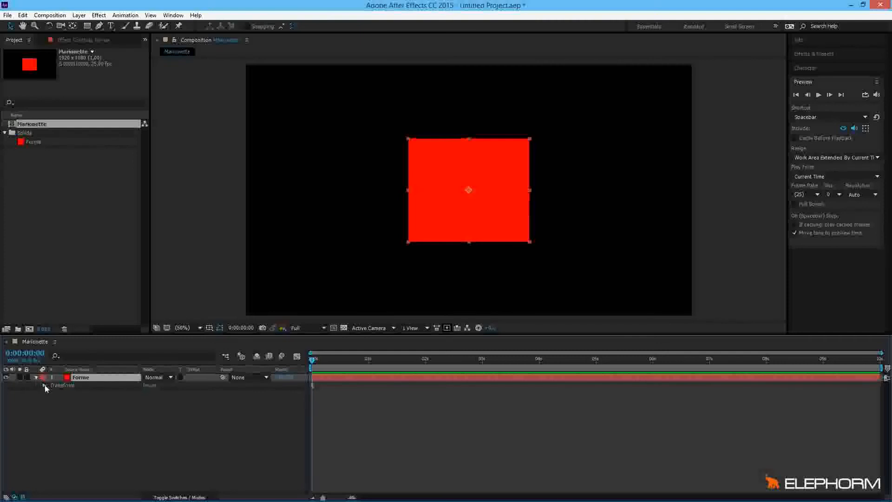
{"action": "left_click", "coordinate": [44, 385]}
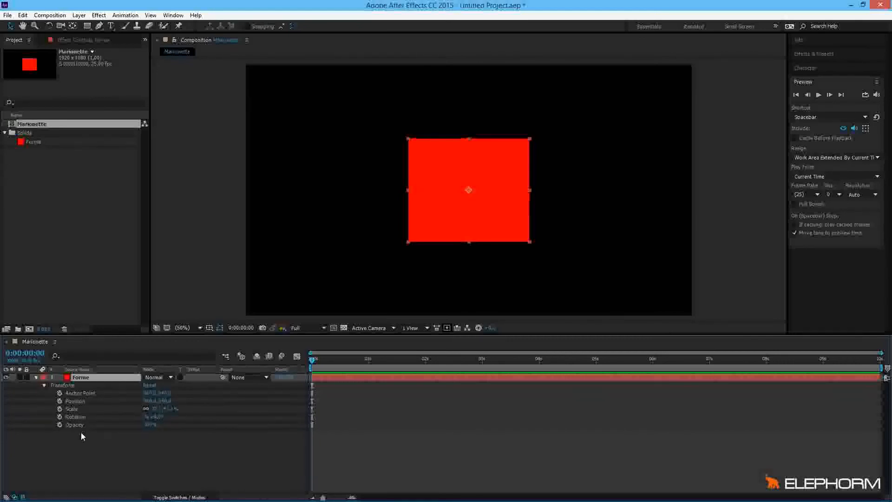
Step: Try enabling keyframe animation for the Forme layer's Anchor Point
{"action": "left_click", "coordinate": [59, 393]}
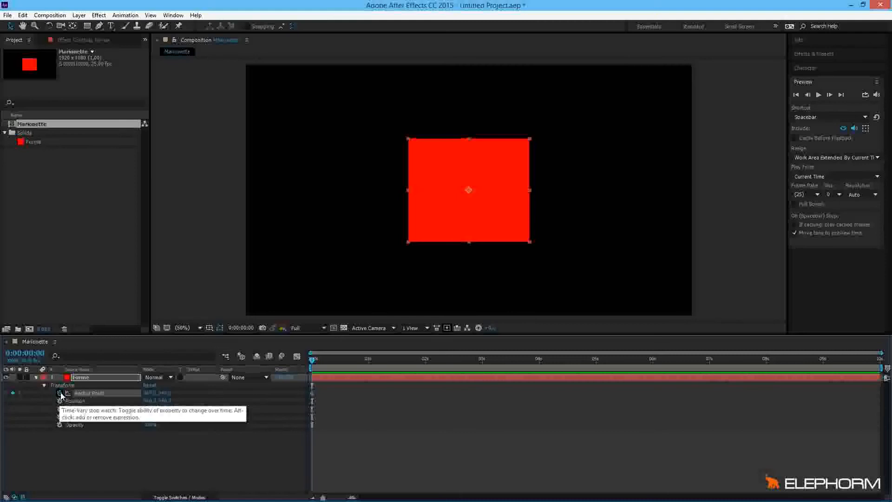
{"action": "left_click", "coordinate": [59, 394]}
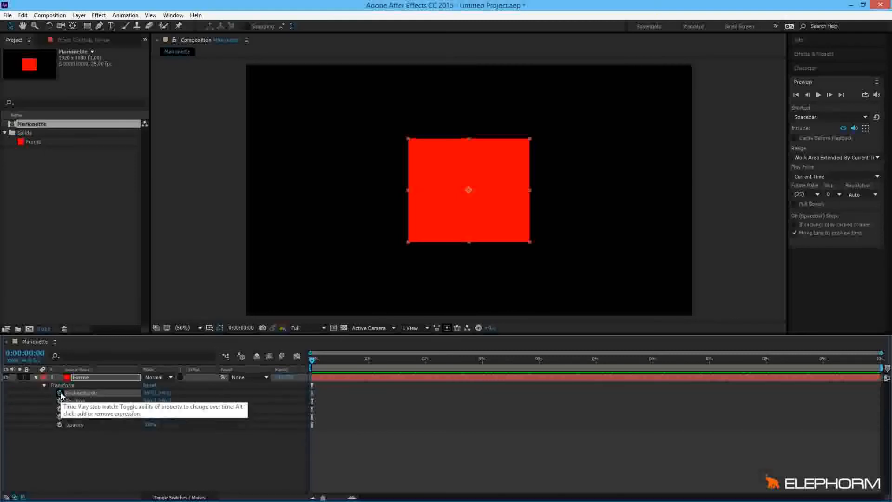
{"action": "left_click", "coordinate": [112, 451]}
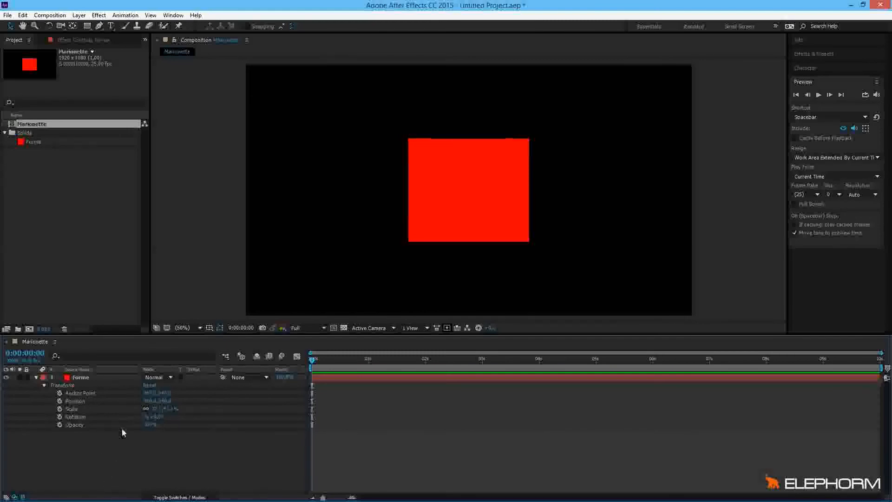
Step: Place three puppet pins on the Forme layer, near both upper corners and at the lower centre, and pull the lower pin slightly down
{"action": "left_click", "coordinate": [98, 378]}
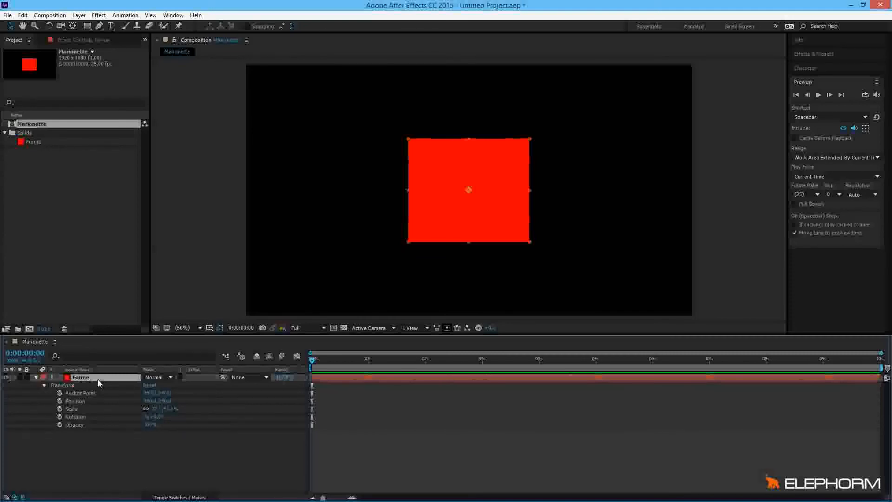
{"action": "left_click", "coordinate": [180, 29]}
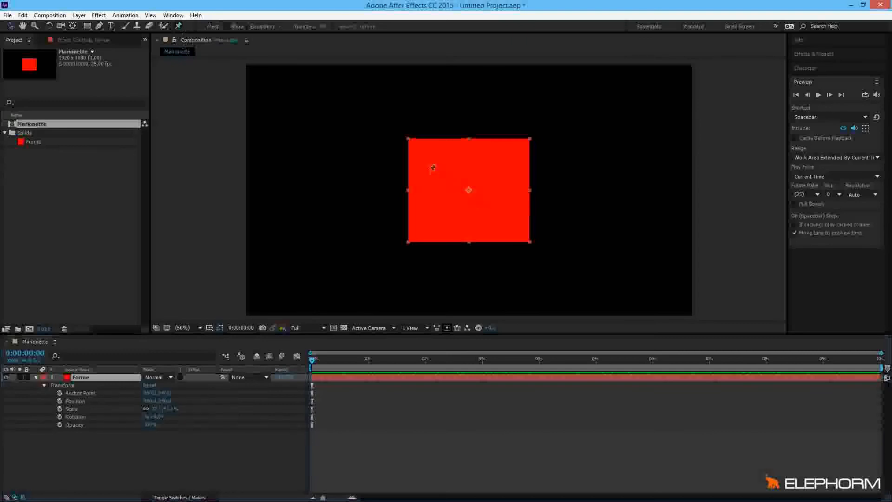
{"action": "left_click", "coordinate": [425, 154]}
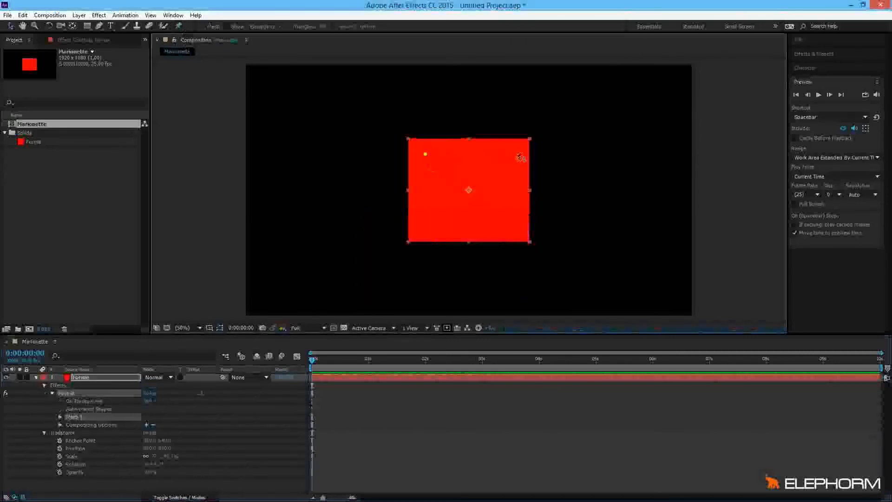
{"action": "left_click", "coordinate": [512, 154]}
{"action": "left_click", "coordinate": [467, 222]}
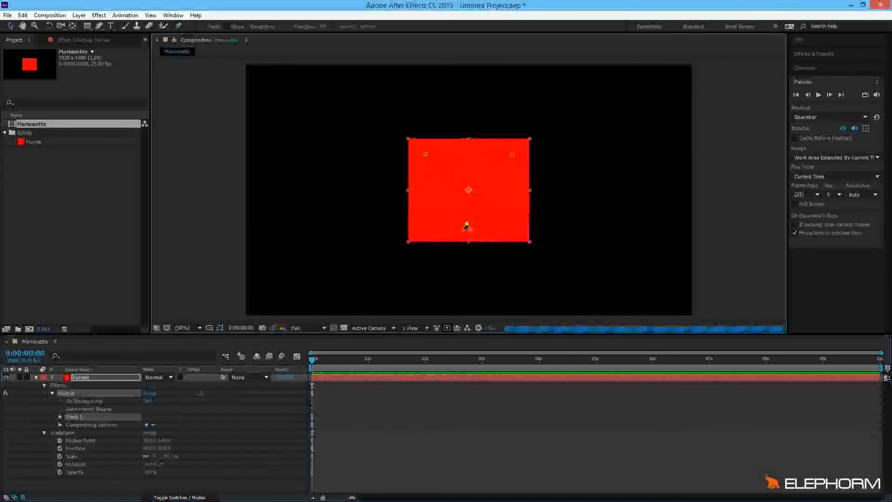
{"action": "mouse_move", "coordinate": [466, 222]}
{"action": "left_mouse_down"}
{"action": "mouse_move", "coordinate": [474, 255]}
{"action": "mouse_move", "coordinate": [466, 259]}
{"action": "mouse_move", "coordinate": [442, 235]}
{"action": "mouse_move", "coordinate": [456, 215]}
{"action": "mouse_move", "coordinate": [470, 218]}
{"action": "mouse_move", "coordinate": [472, 243]}
{"action": "mouse_move", "coordinate": [458, 231]}
{"action": "mouse_move", "coordinate": [484, 235]}
{"action": "mouse_move", "coordinate": [474, 246]}
{"action": "mouse_move", "coordinate": [466, 233]}
{"action": "mouse_move", "coordinate": [477, 233]}
{"action": "mouse_move", "coordinate": [467, 229]}
{"action": "left_mouse_up"}
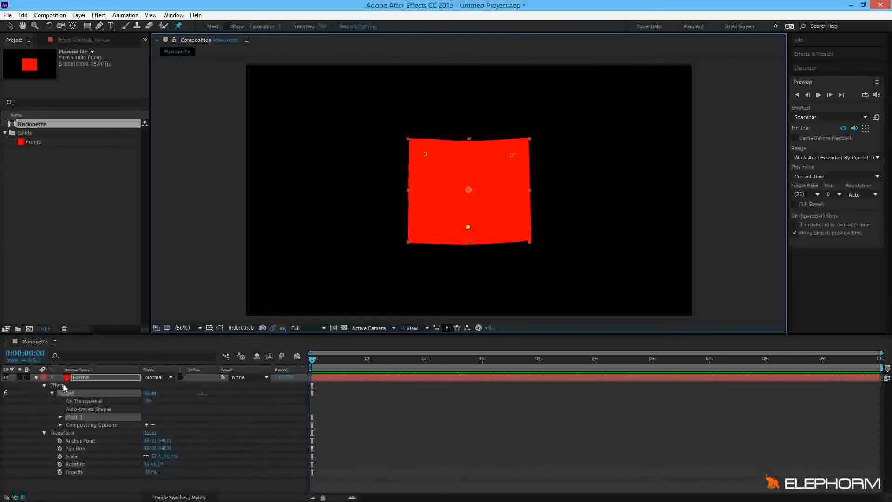
Step: Expand the Puppet effect's Mesh 1 and its Deform group to list the individual puppet pins
{"action": "left_click", "coordinate": [59, 385]}
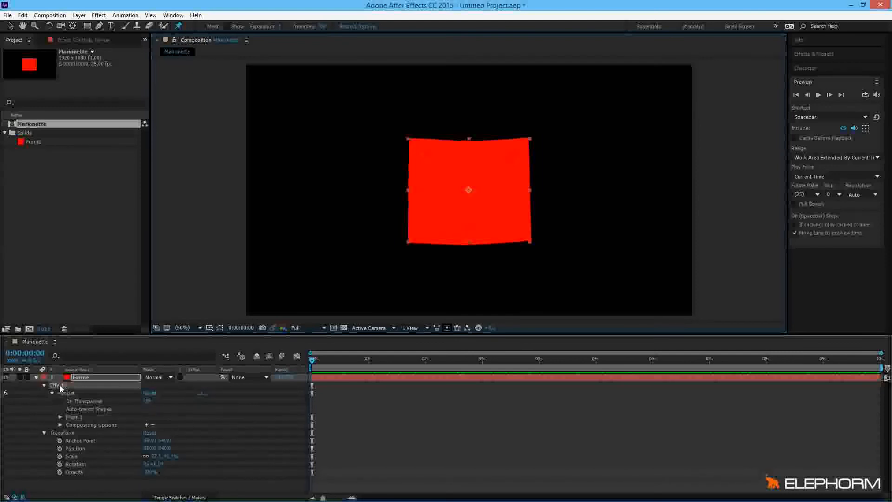
{"action": "left_click", "coordinate": [52, 393]}
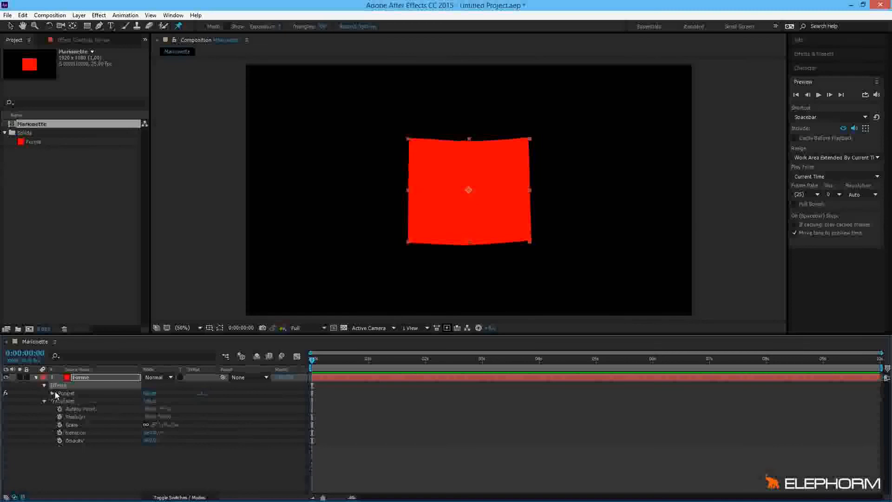
{"action": "double_click", "coordinate": [61, 393]}
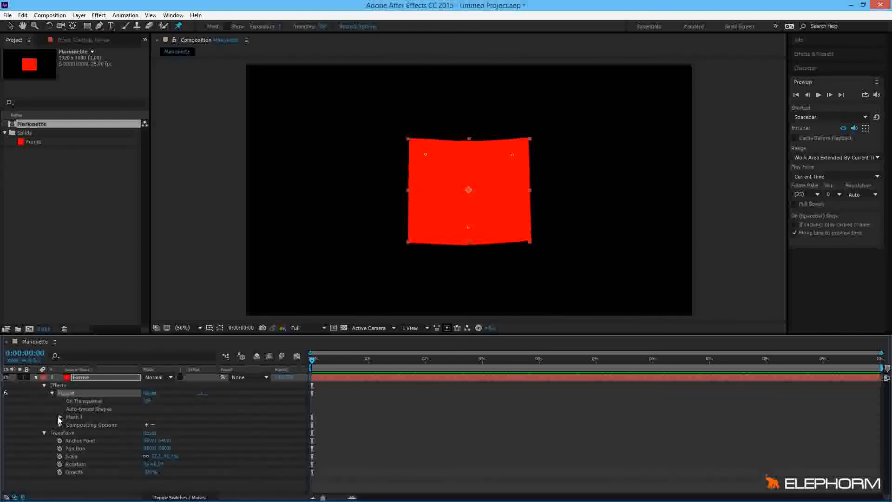
{"action": "left_click", "coordinate": [60, 417]}
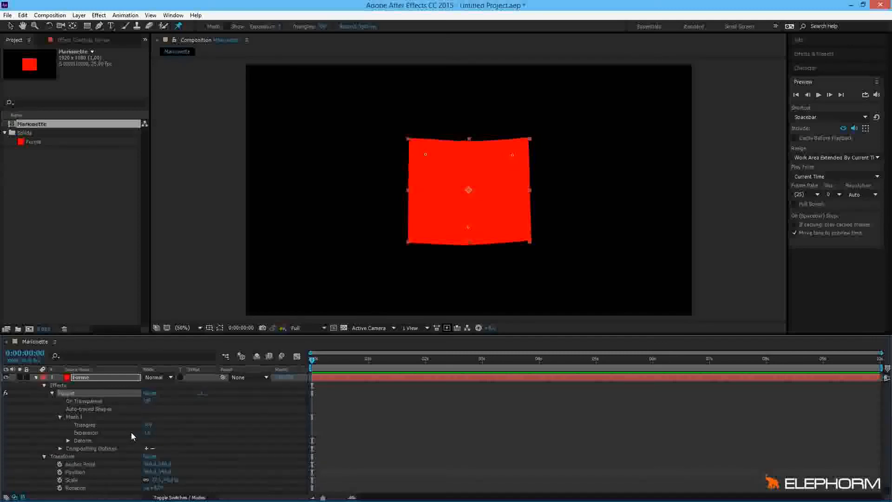
{"action": "left_click", "coordinate": [67, 440]}
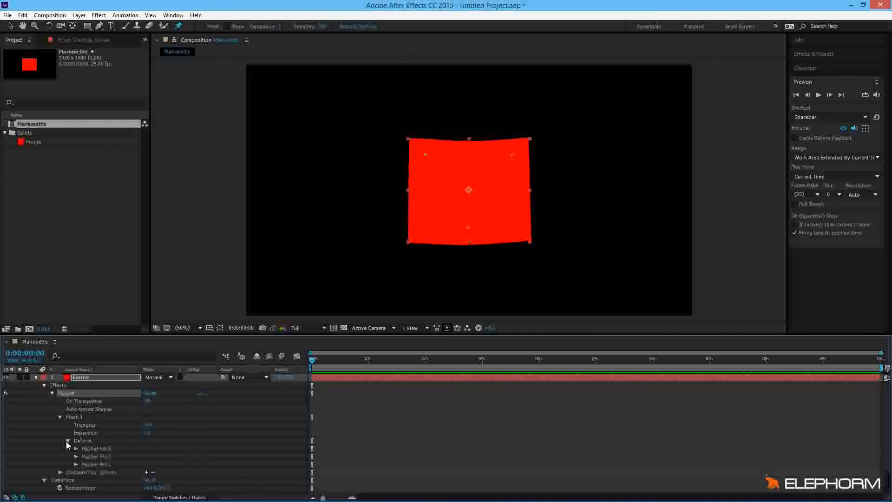
Step: Expand Puppet Pin 3, Puppet Pin 2 and Puppet Pin 1 under Deform to reveal each pin's Position property
{"action": "scroll", "coordinate": [80, 431], "scroll_direction": "down", "scroll_amount": 3}
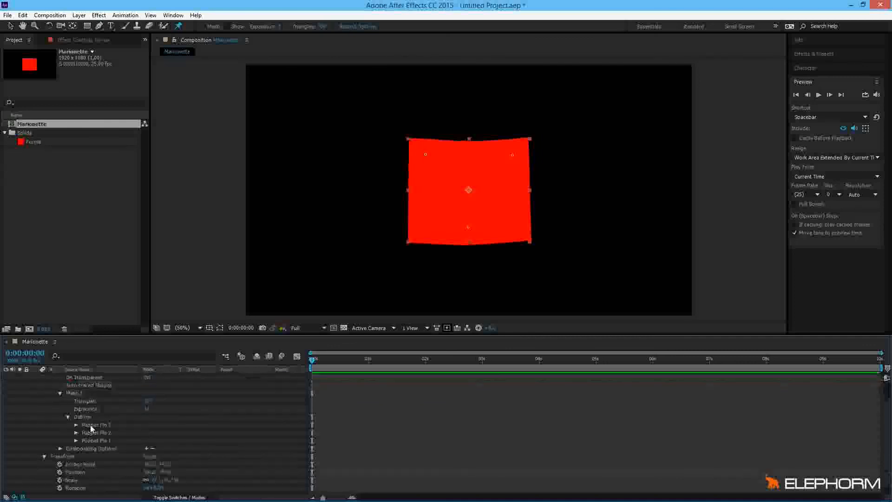
{"action": "left_click", "coordinate": [83, 426]}
{"action": "left_click", "coordinate": [76, 425]}
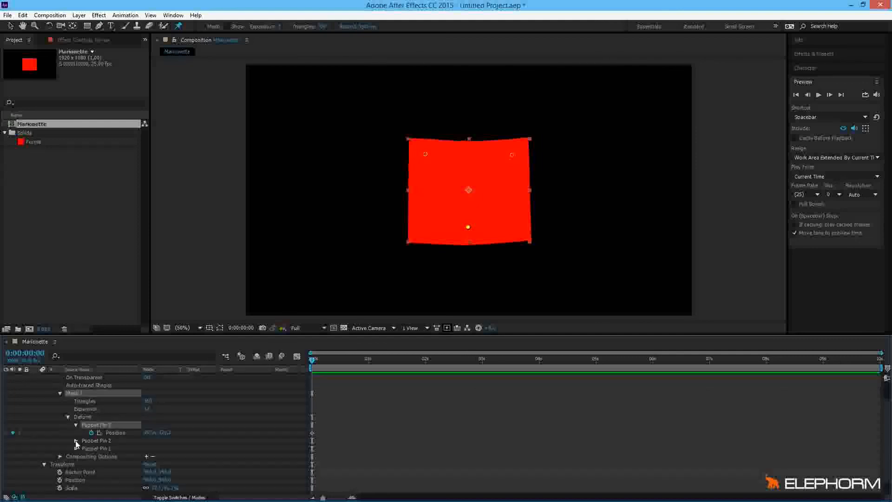
{"action": "left_click", "coordinate": [76, 440]}
{"action": "scroll", "coordinate": [77, 439], "scroll_direction": "down", "scroll_amount": 1}
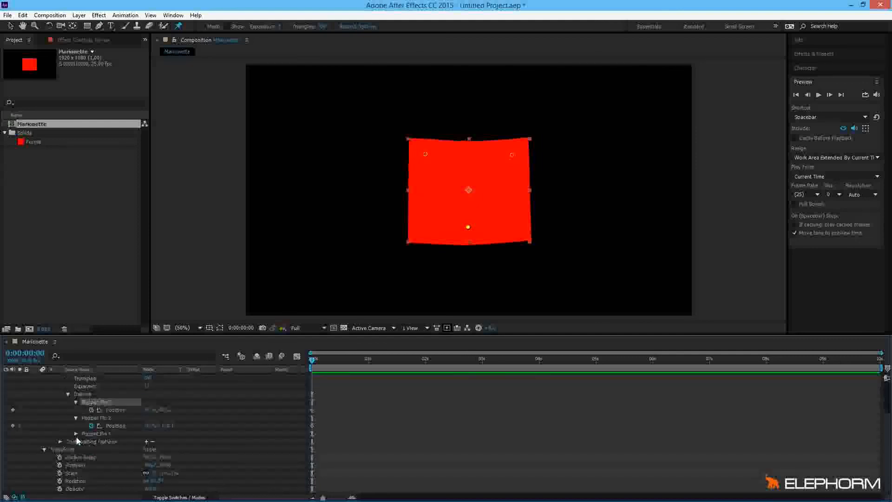
{"action": "left_click", "coordinate": [75, 434]}
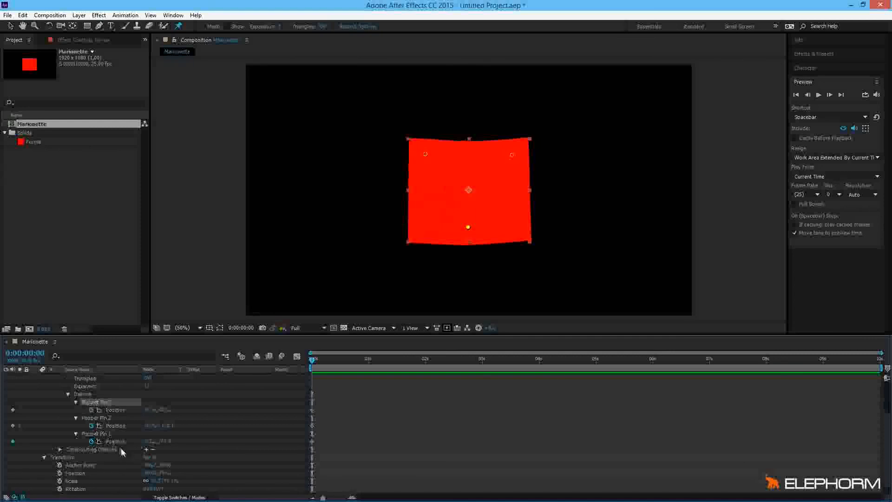
{"action": "scroll", "coordinate": [119, 449], "scroll_direction": "up", "scroll_amount": 3}
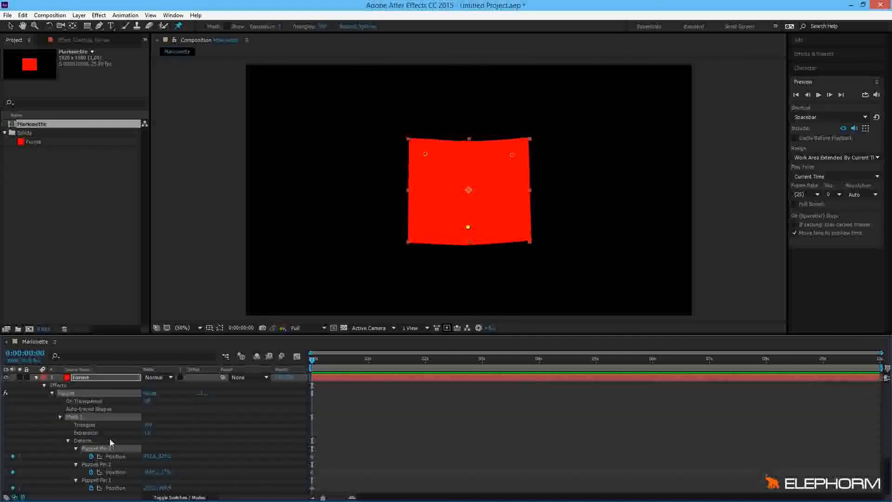
Step: Switch to the Selection tool and review the Forme layer's puppet pin and Transform properties
{"action": "left_click", "coordinate": [12, 27]}
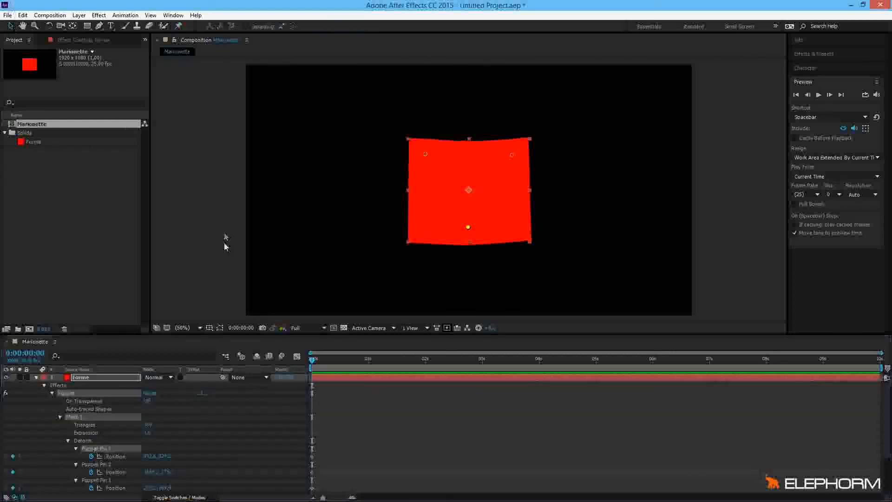
{"action": "scroll", "coordinate": [119, 417], "scroll_direction": "down", "scroll_amount": 3}
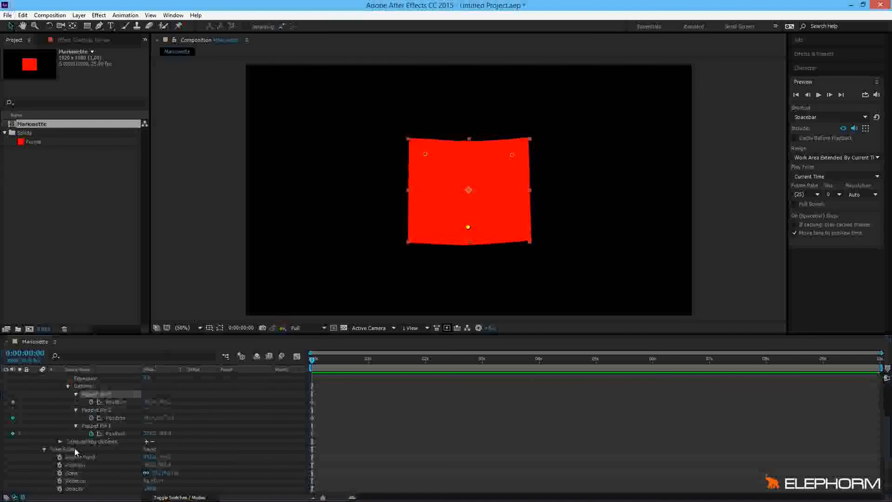
{"action": "scroll", "coordinate": [75, 451], "scroll_direction": "up", "scroll_amount": 3}
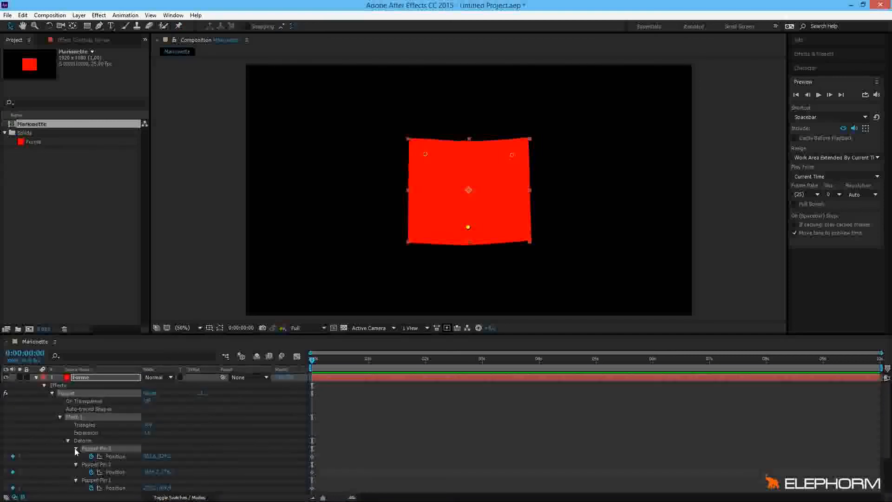
Step: Examine the puppet hierarchy by selecting the Forme layer, Effects, Puppet, Mesh 1, Deform and each of the three puppet pins in turn
{"action": "left_click", "coordinate": [77, 377]}
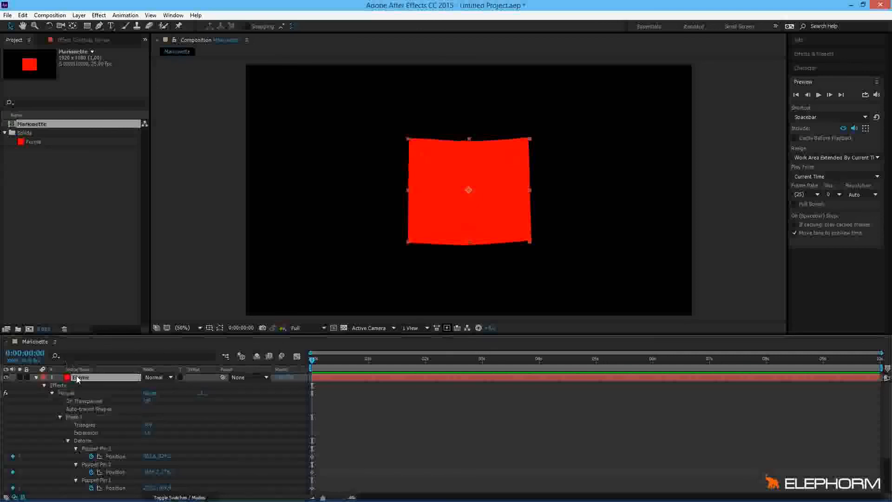
{"action": "left_click", "coordinate": [63, 387]}
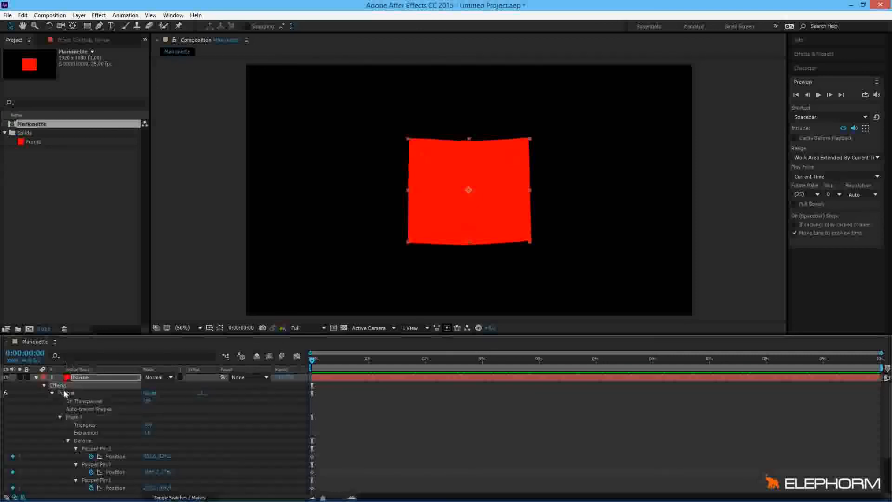
{"action": "left_click", "coordinate": [66, 394]}
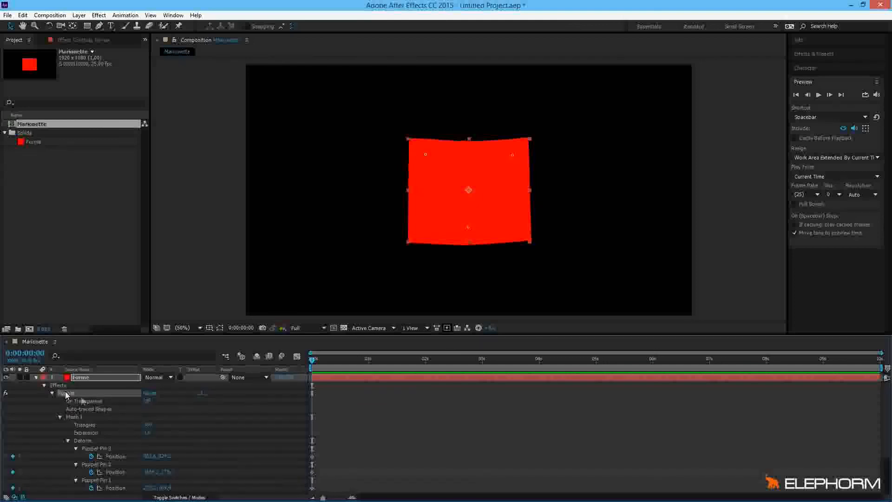
{"action": "left_click", "coordinate": [77, 417]}
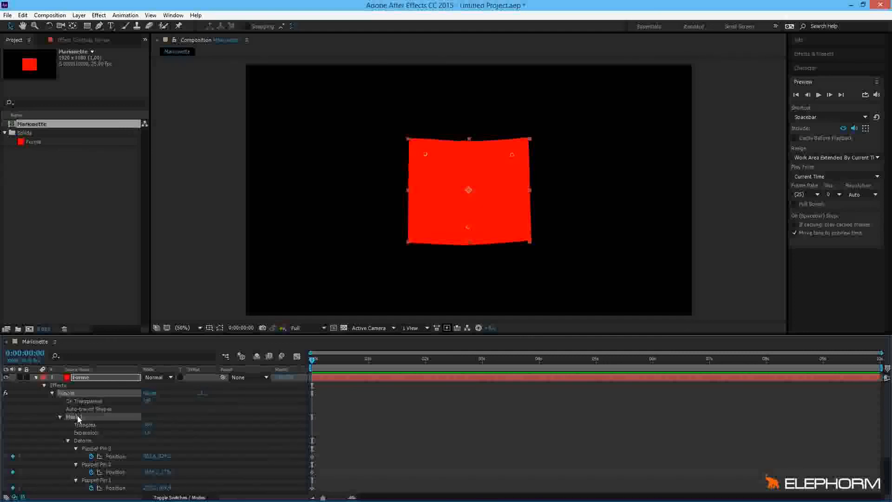
{"action": "left_click", "coordinate": [86, 441]}
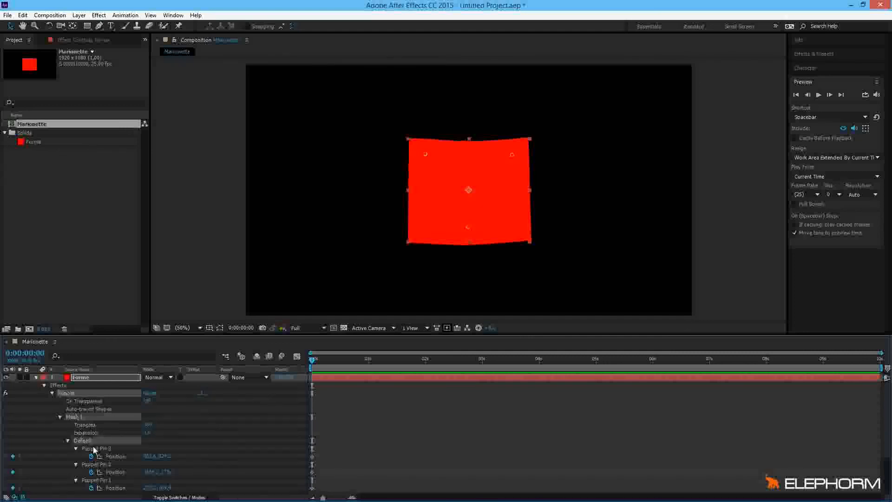
{"action": "left_click", "coordinate": [94, 449]}
{"action": "left_click", "coordinate": [100, 464]}
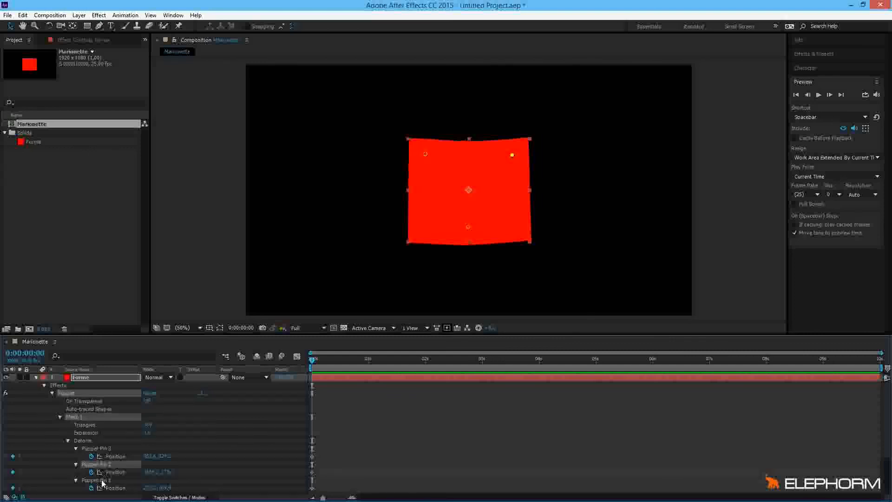
{"action": "left_click", "coordinate": [102, 480]}
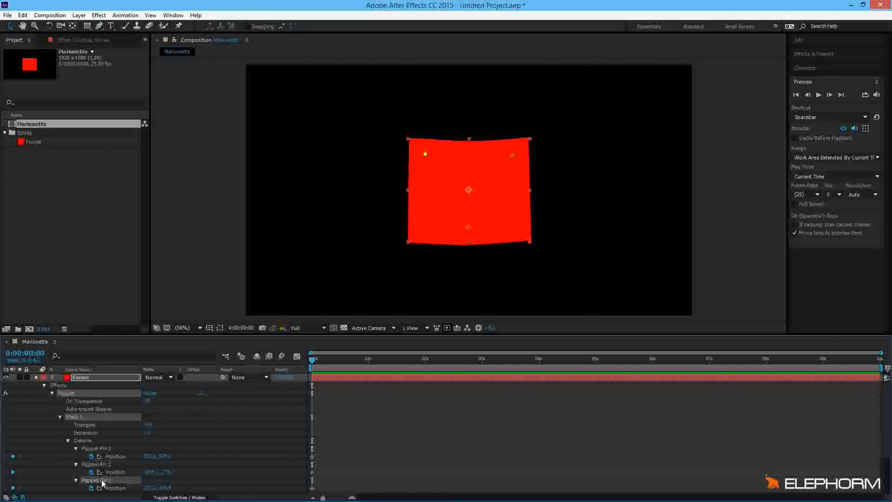